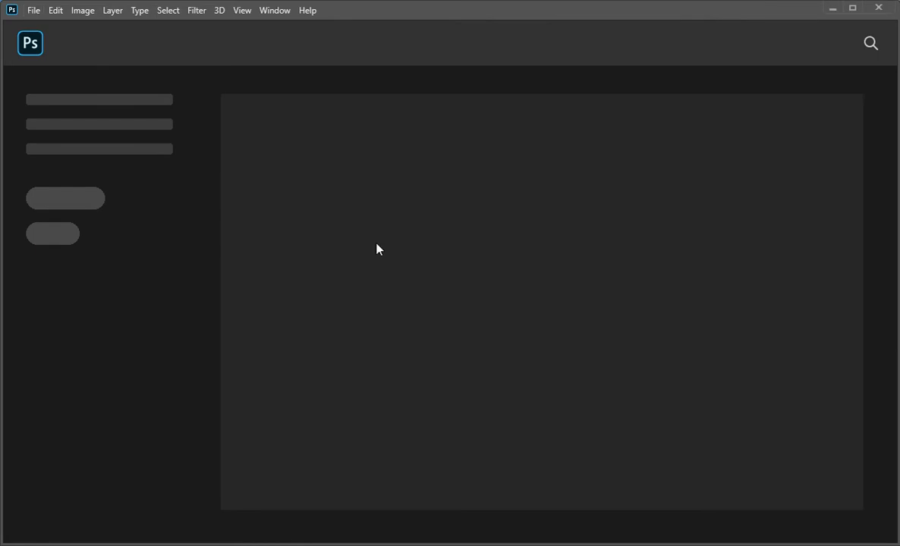
Create a 7 × 5 inch, 300 ppi document with a white background and add the text "DESIGN" in 72 pt Arial Black.
key(ctrl+n)
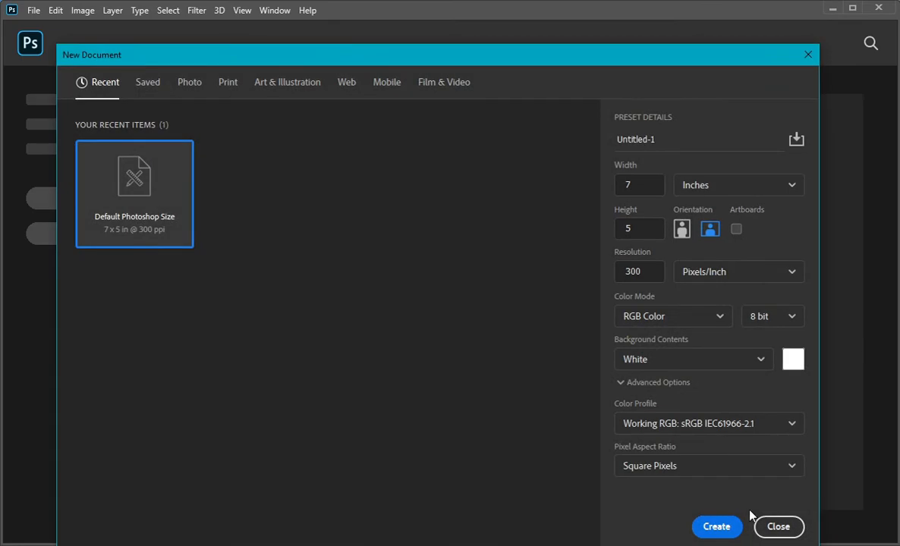
click(717, 527)
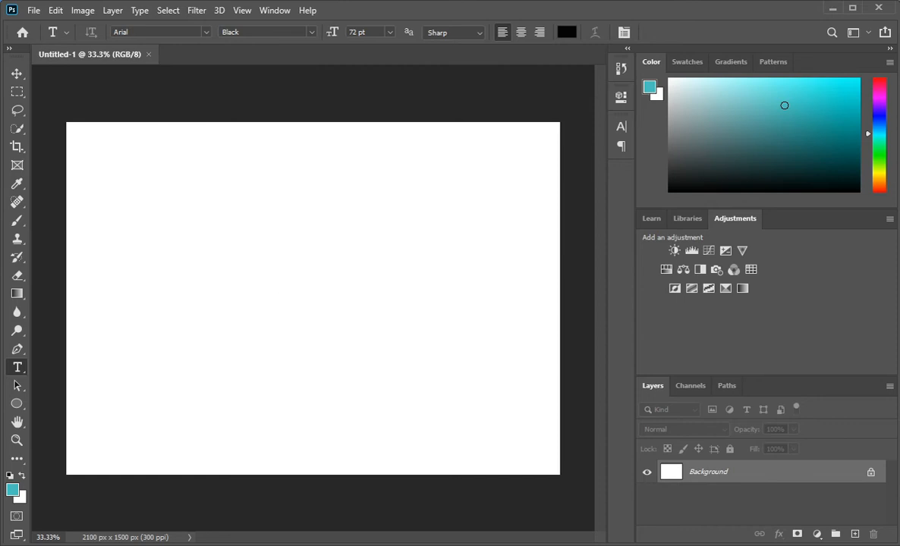
click(288, 286)
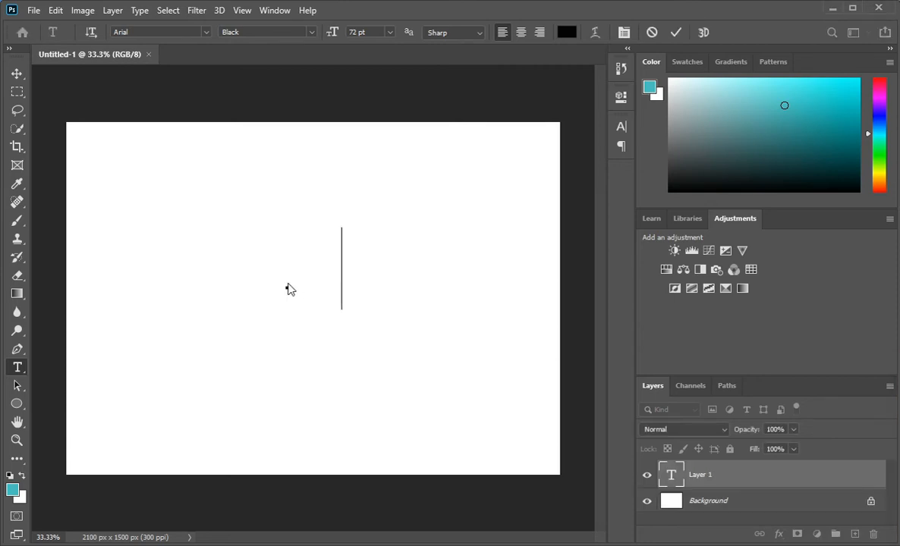
text(ESIGN)
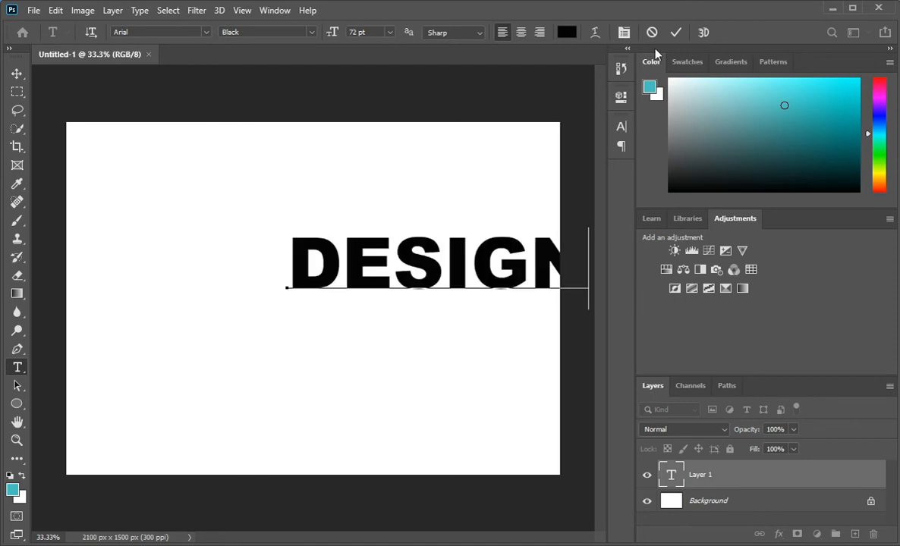
click(675, 34)
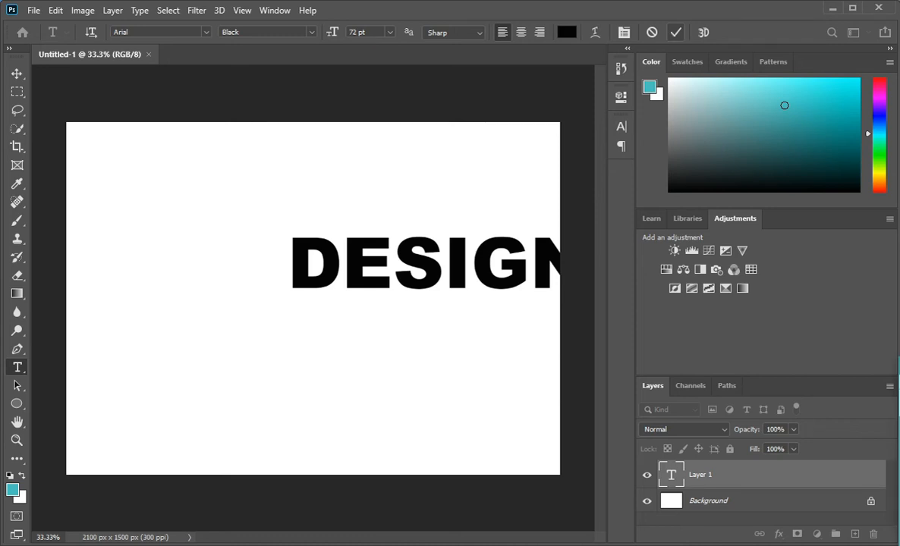
Align the DESIGN text with the Background layer so it is centred horizontally and vertically on the canvas.
ctrl+click(727, 500)
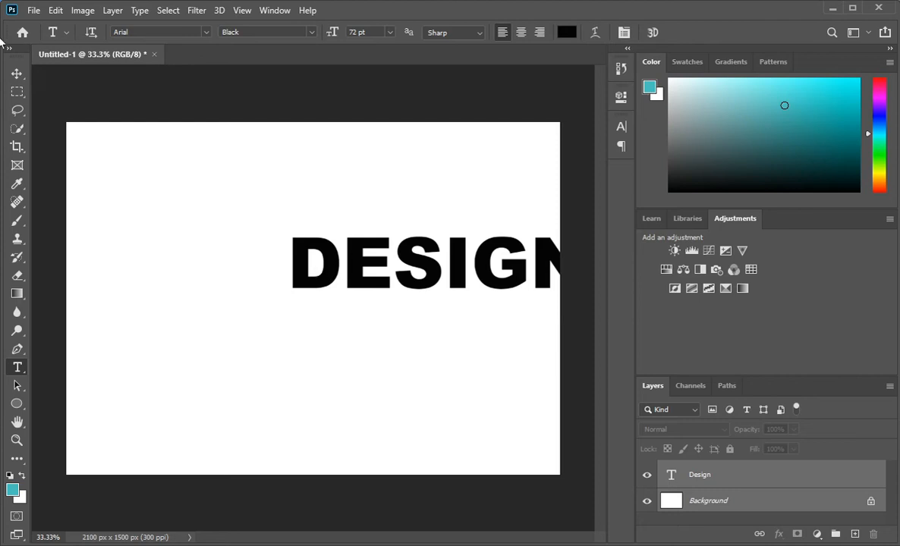
click(16, 74)
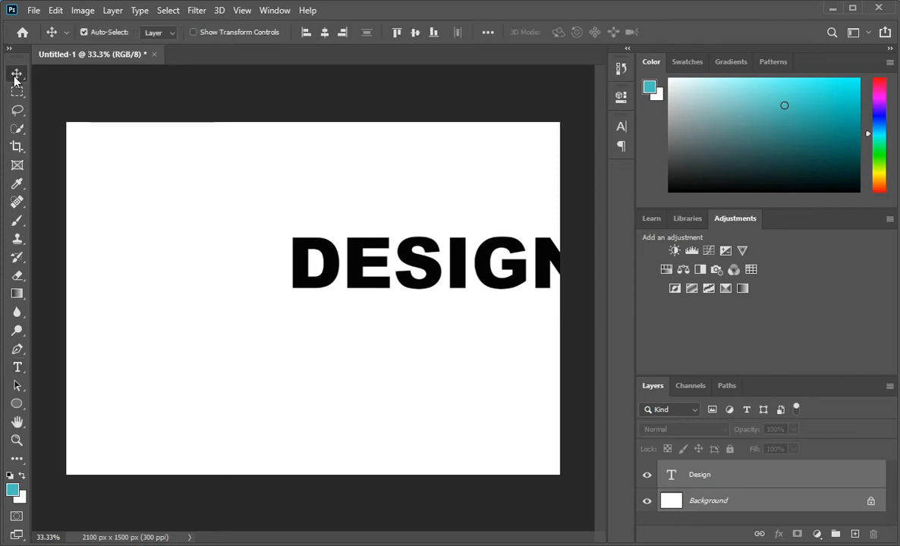
click(324, 33)
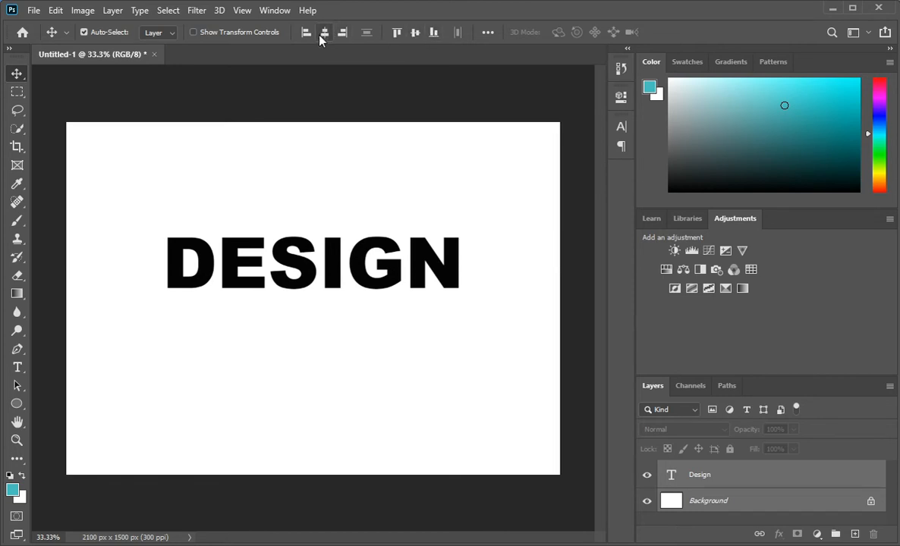
click(415, 33)
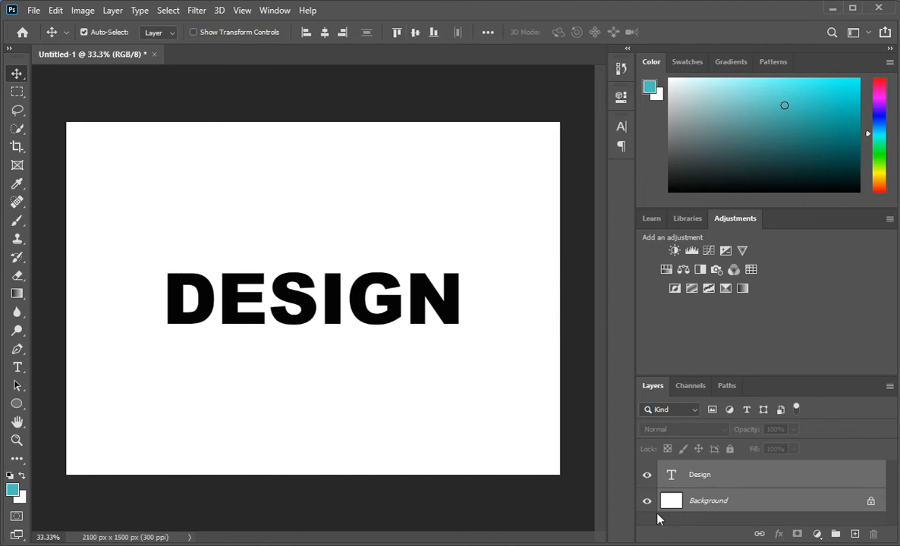
Place the image 3-D-wallpaper.jpg as an embedded object directly above the Design text layer.
click(747, 482)
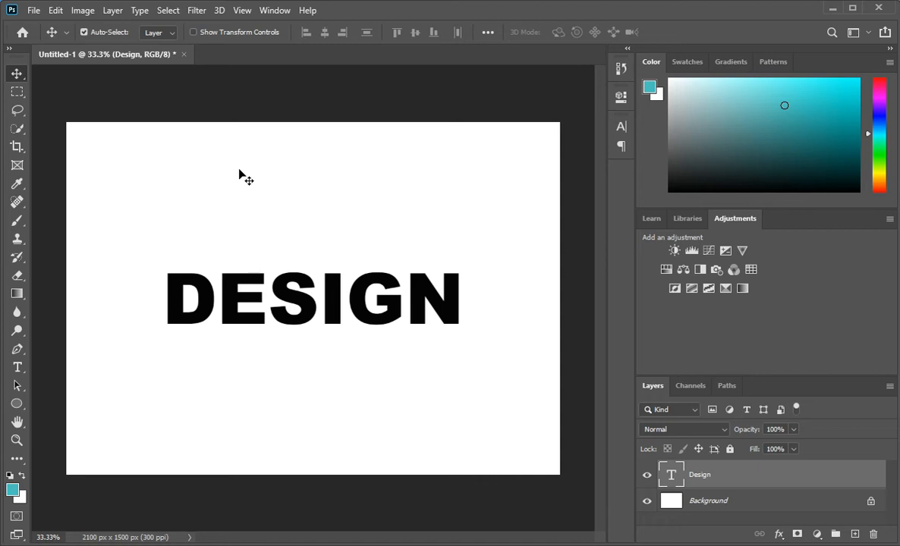
click(34, 11)
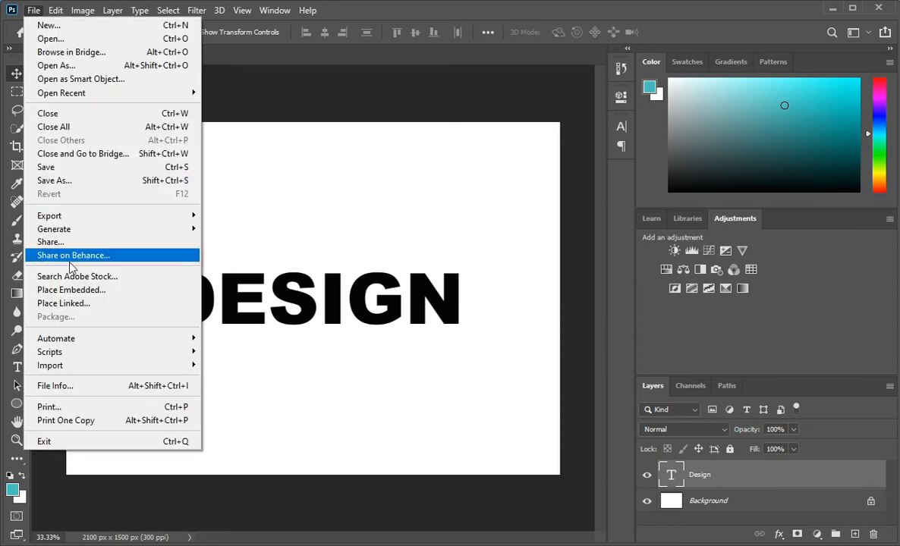
click(73, 290)
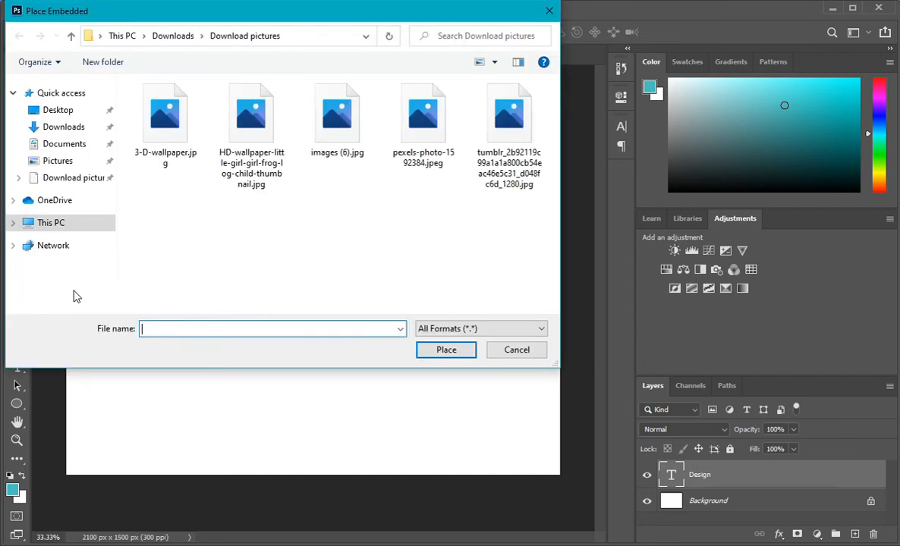
click(164, 123)
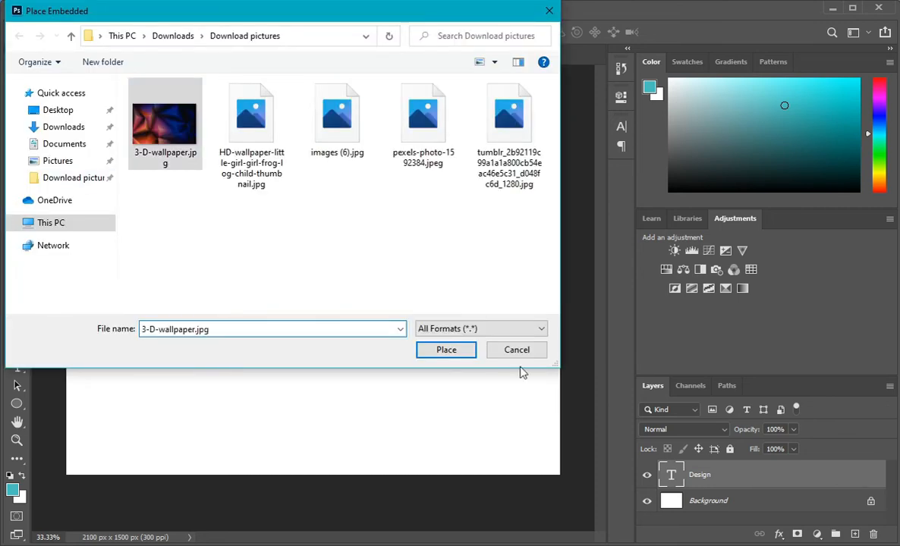
click(517, 350)
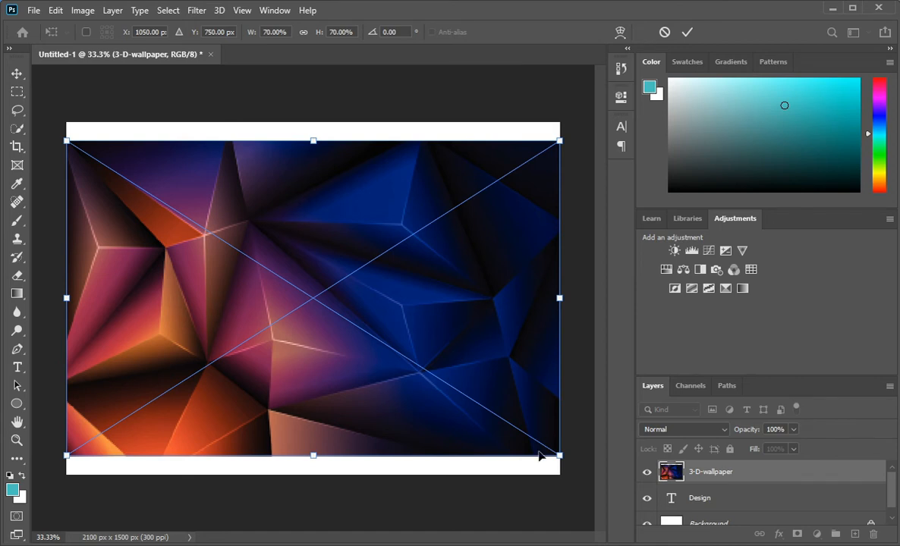
Scale the wallpaper to about 49.5% width and 46.7% height over the DESIGN text and clip it to the text layer.
drag(561, 459, 511, 403)
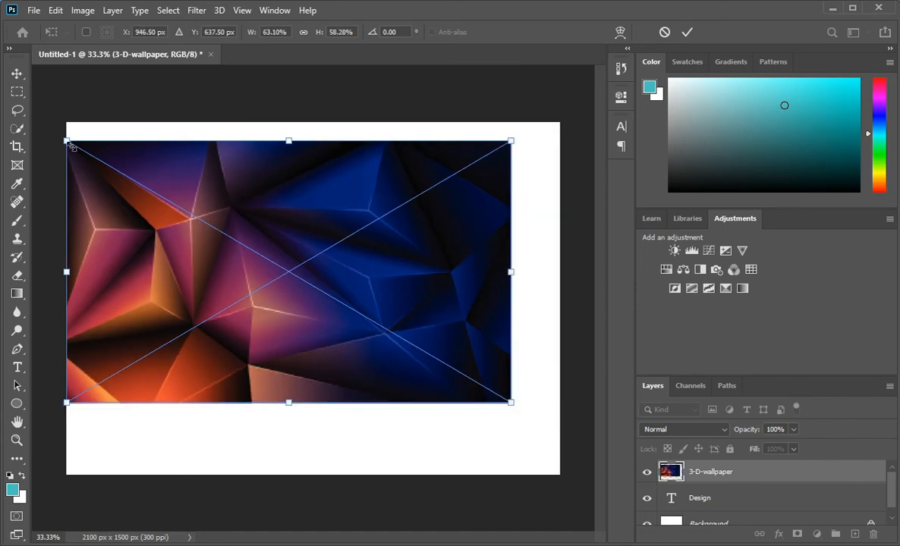
drag(65, 140, 162, 193)
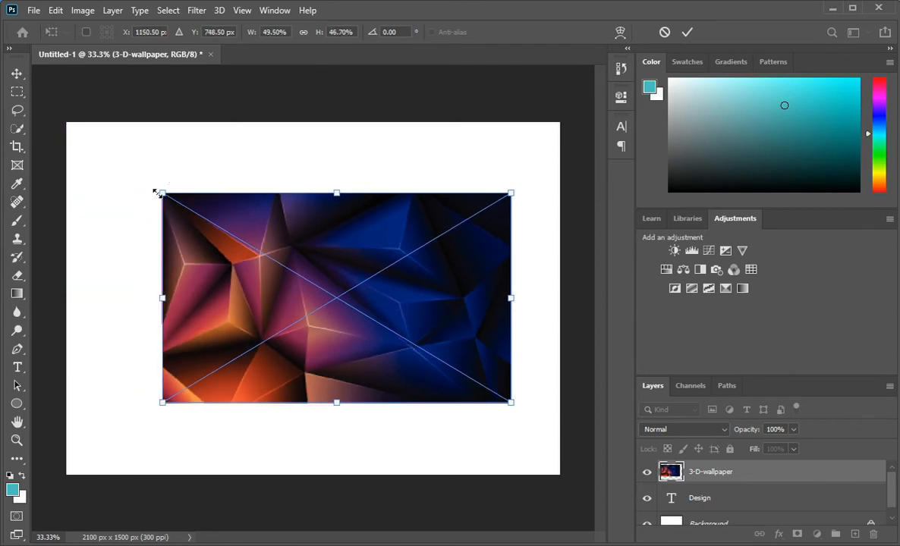
drag(319, 301, 282, 288)
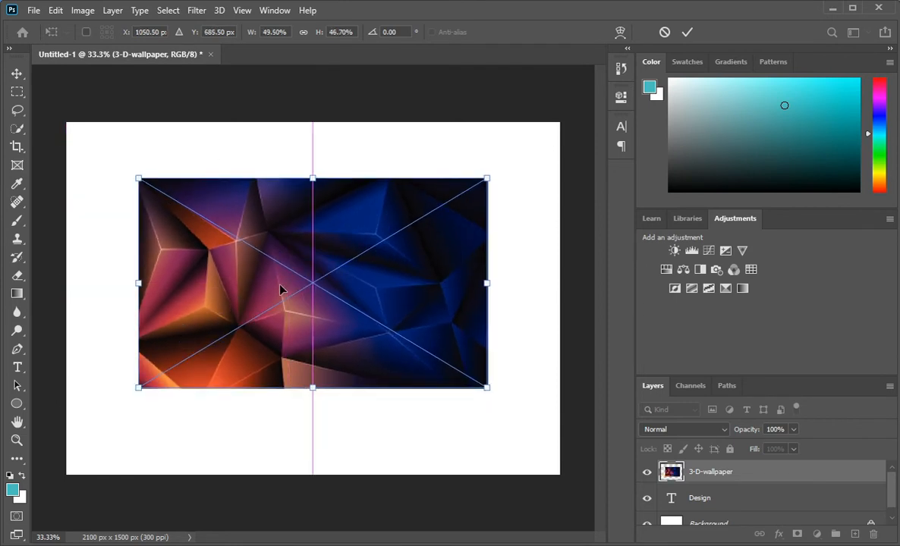
click(686, 33)
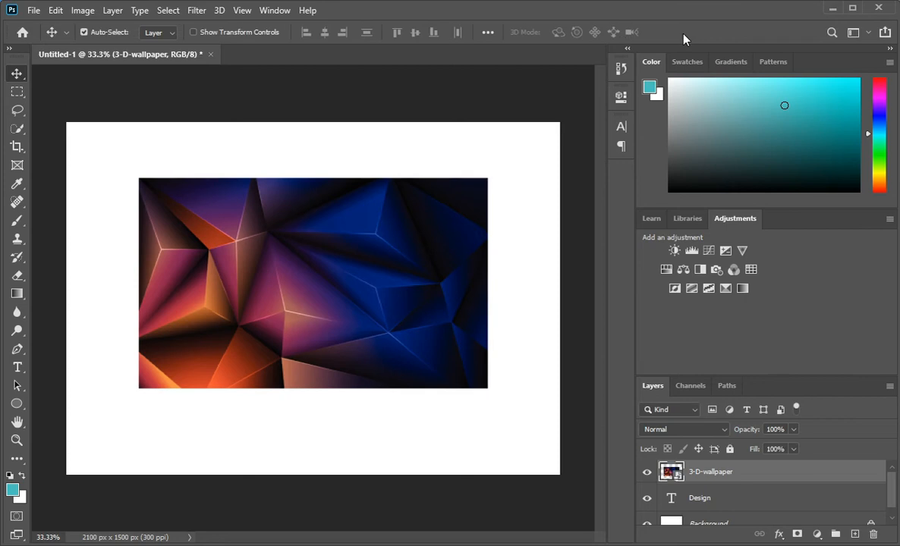
right_click(727, 475)
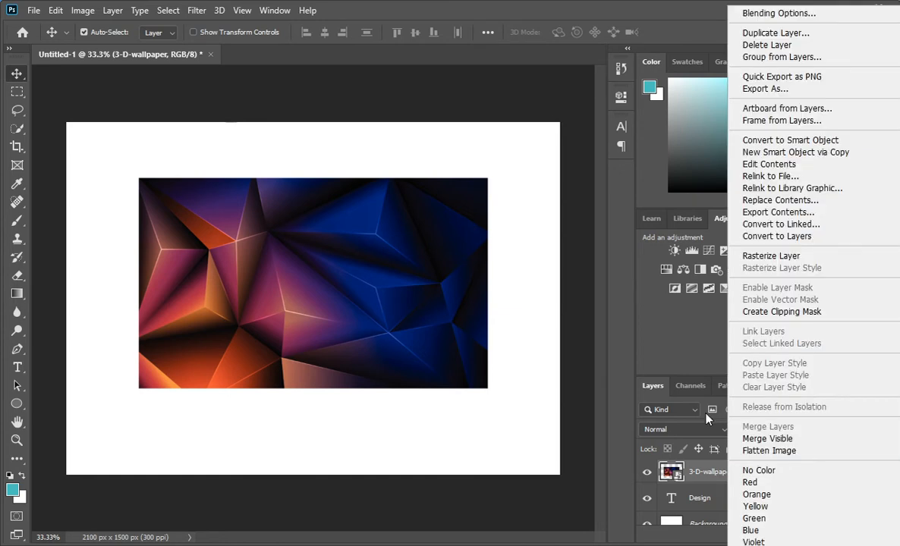
click(771, 313)
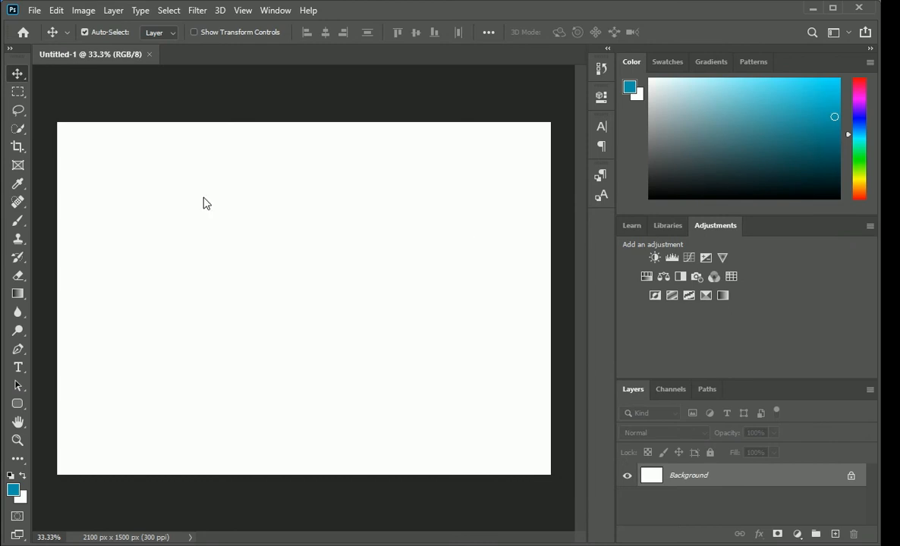
Place the red splatter image clipart1822777 as an embedded object on a new layer and shift it slightly left.
click(835, 535)
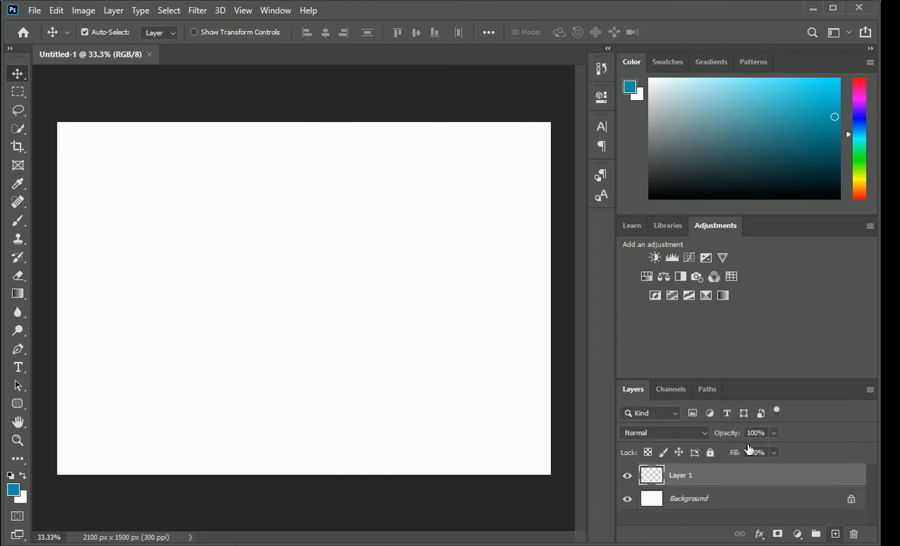
click(34, 12)
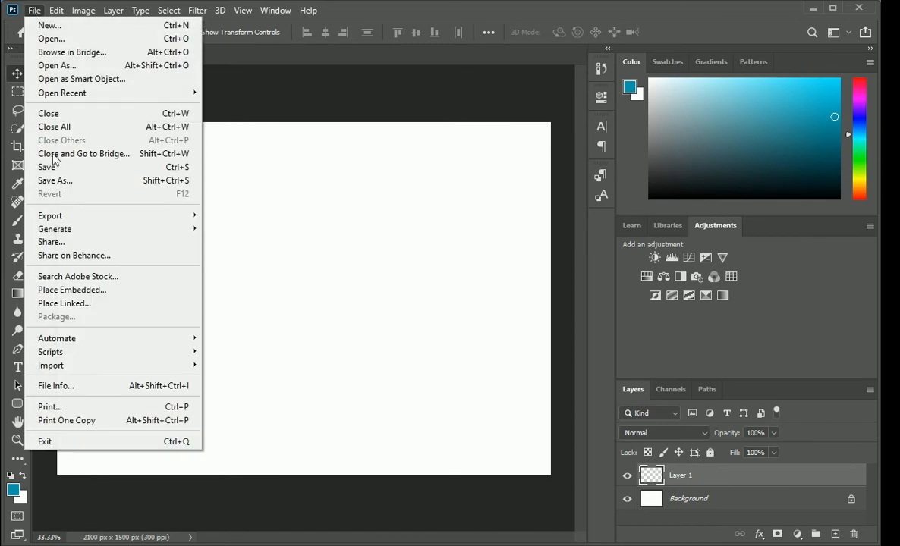
click(61, 292)
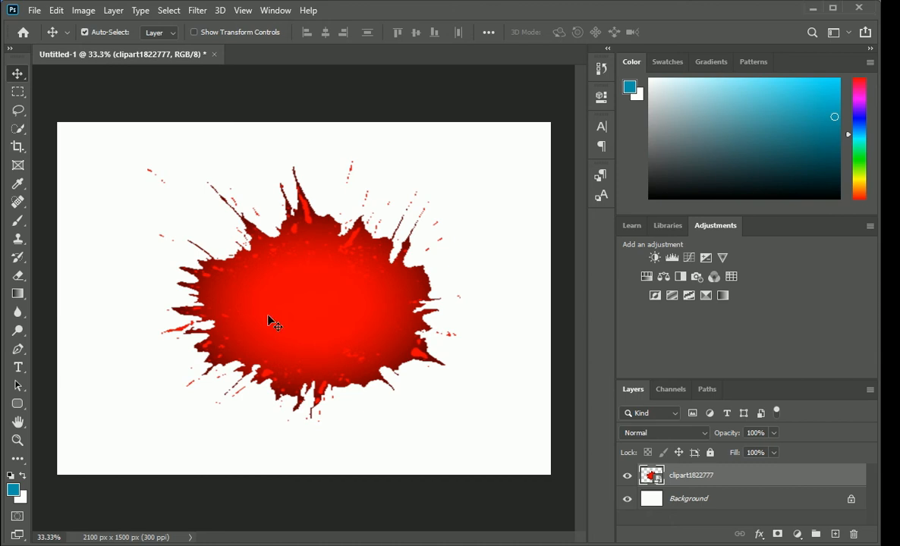
drag(267, 318, 258, 317)
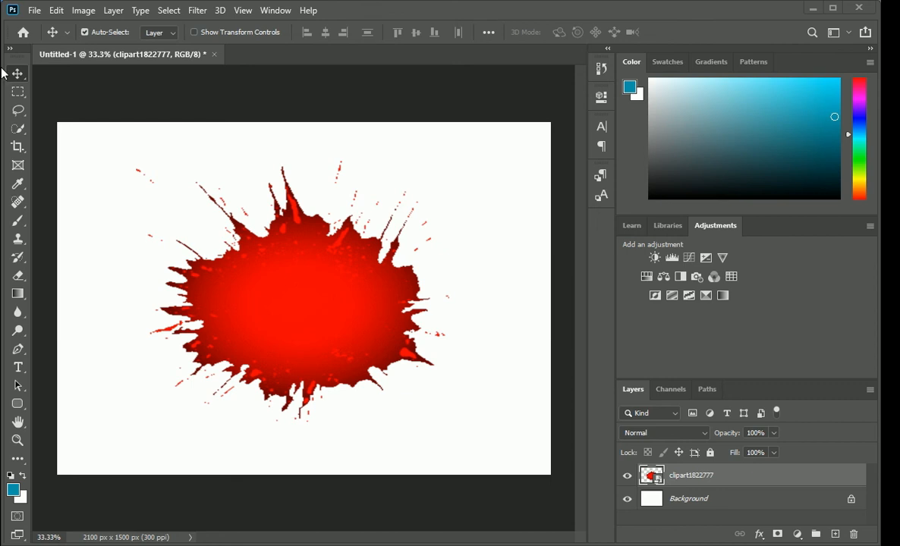
Place the car photo pexels-photo-1592384.jpeg as an embedded object above the splatter layer.
click(34, 12)
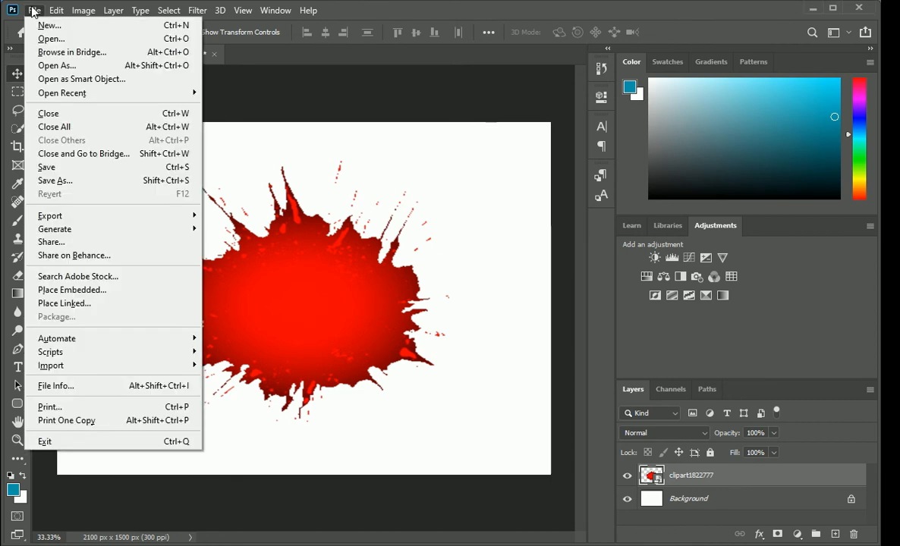
click(72, 289)
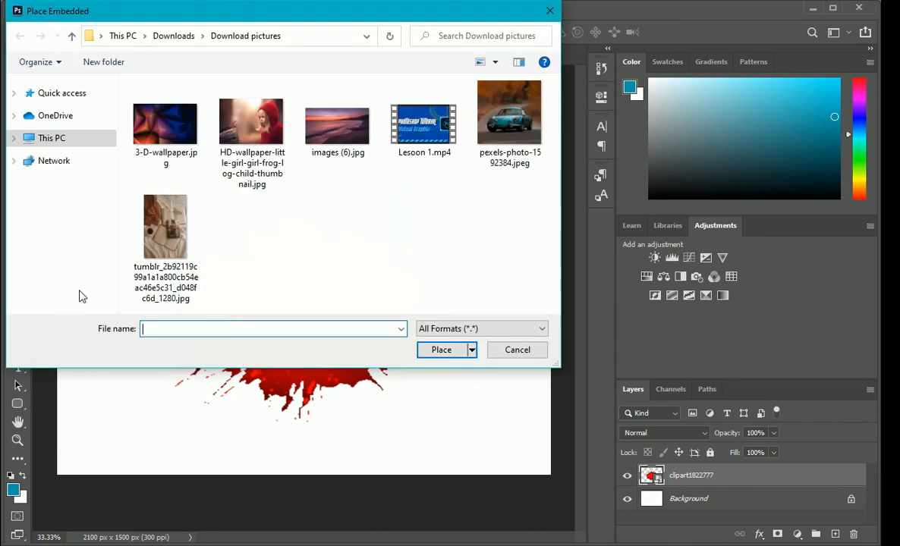
click(514, 135)
click(456, 353)
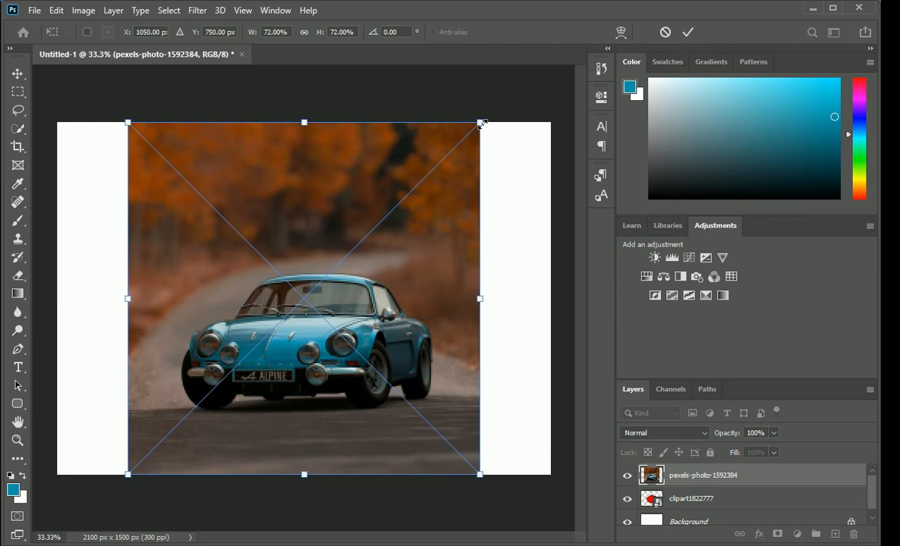
Scale the car photo to about 62% width and 58% height and position it over the red splatter.
drag(481, 123, 461, 148)
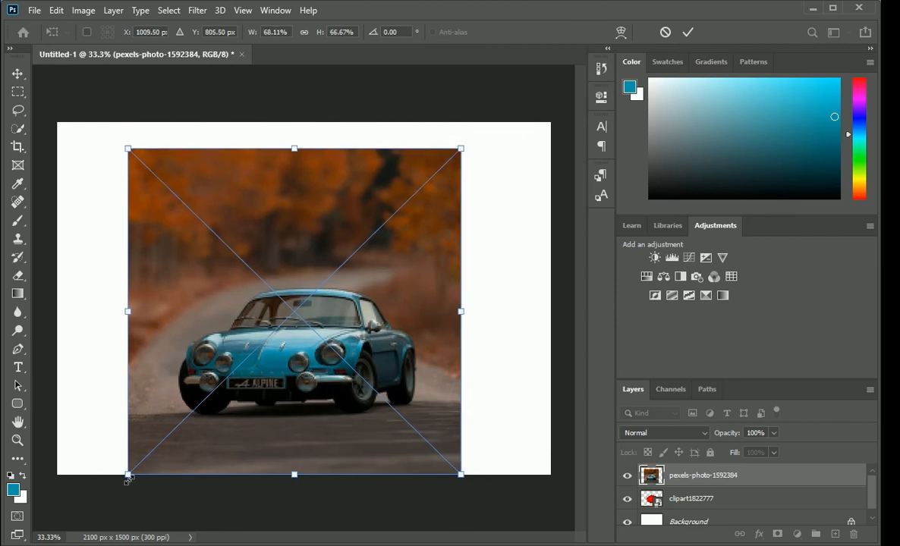
drag(126, 479, 156, 437)
drag(393, 368, 380, 353)
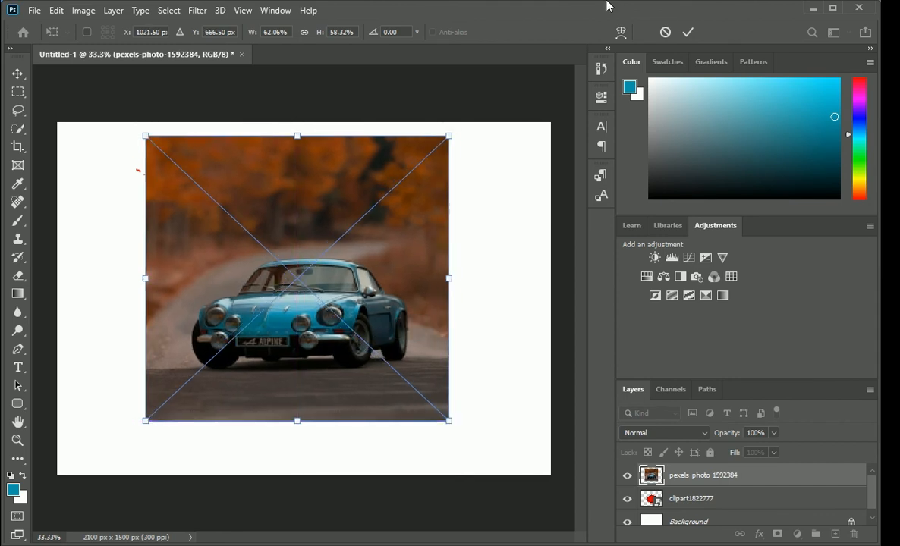
click(688, 33)
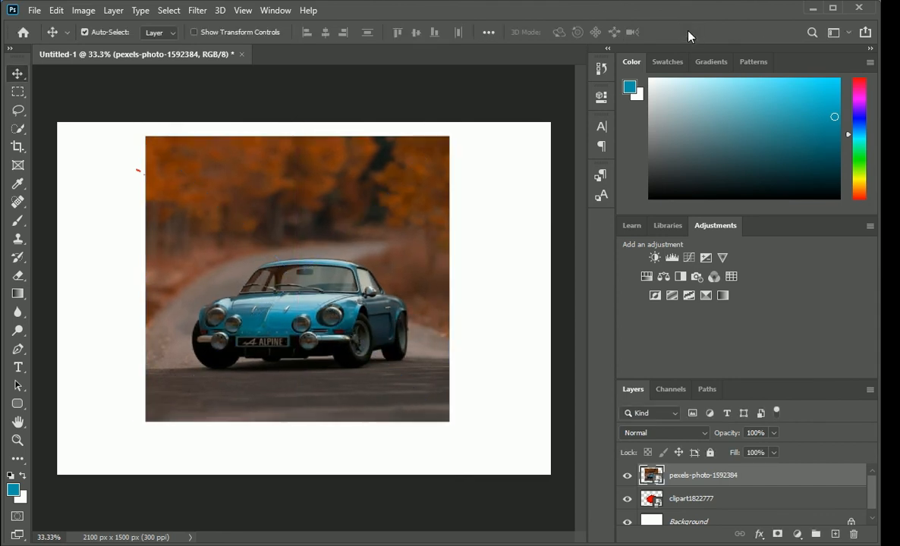
Clip the car photo to the splatter layer and move the photo slightly upward within the shape.
right_click(695, 480)
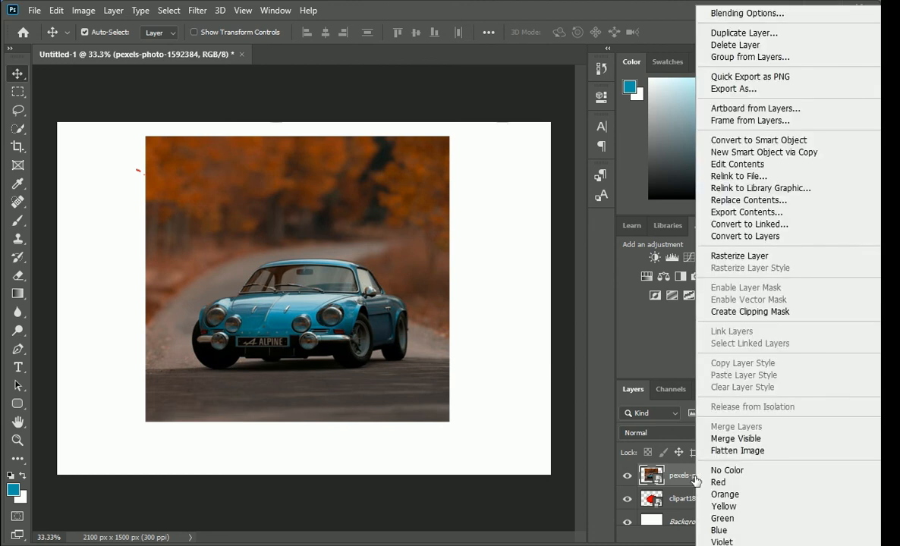
click(729, 312)
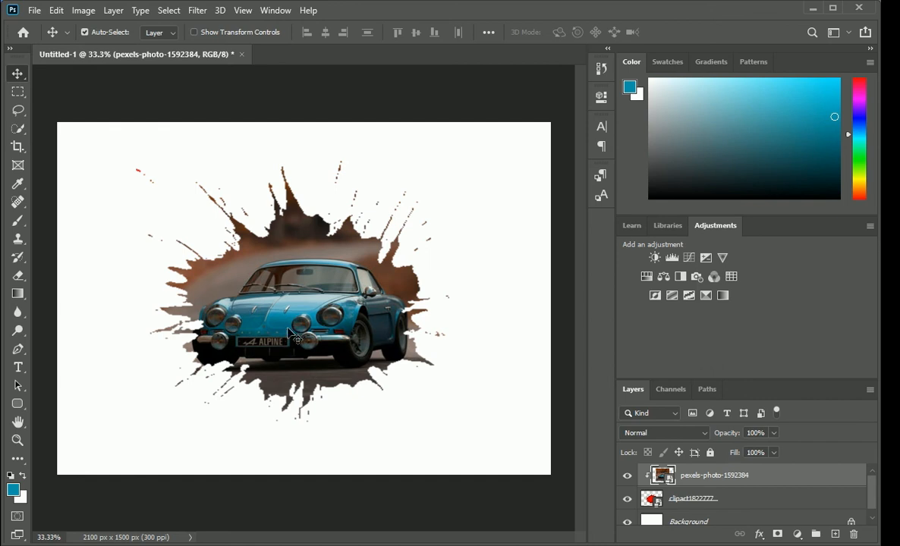
drag(289, 334, 292, 322)
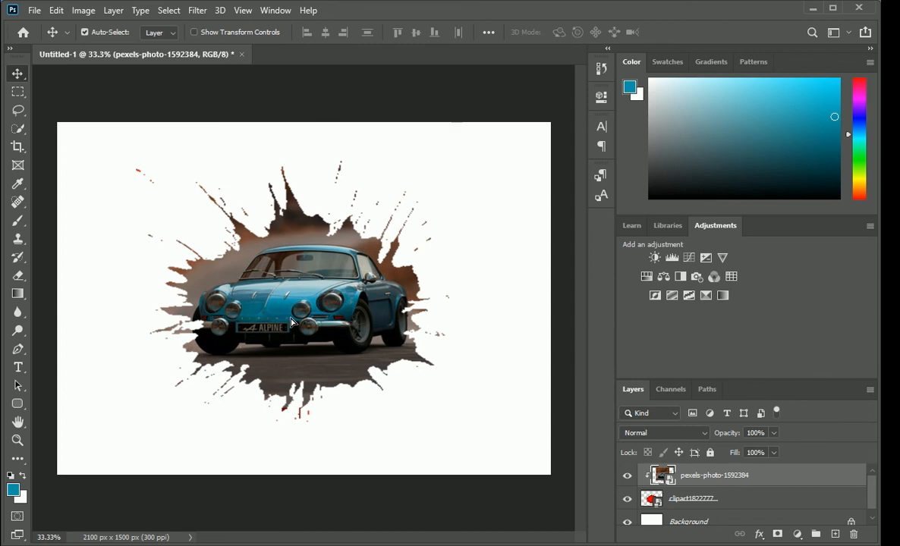
Enlarge the clipart1822777 splatter layer to about 152% width and 126% height so the clipped shape shows more of the car photo.
click(742, 503)
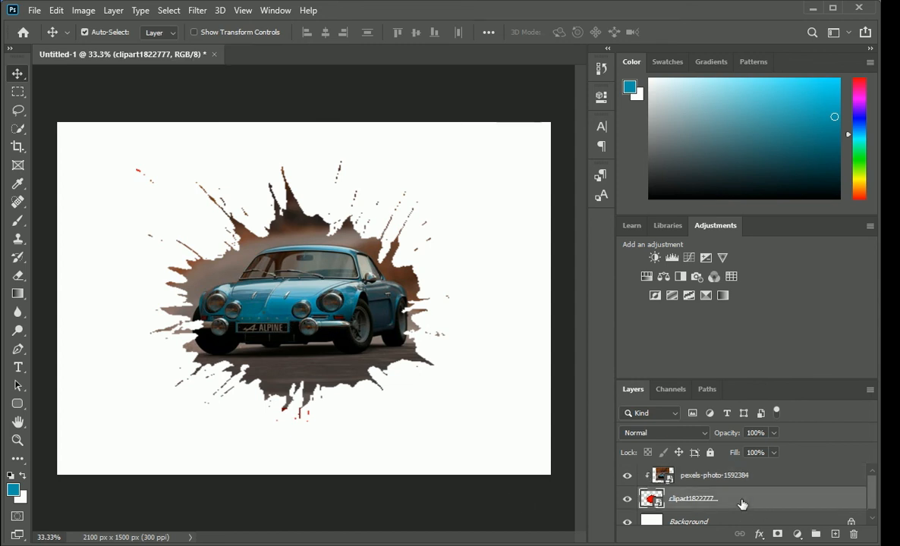
key(ctrl)
key(ctrl+t)
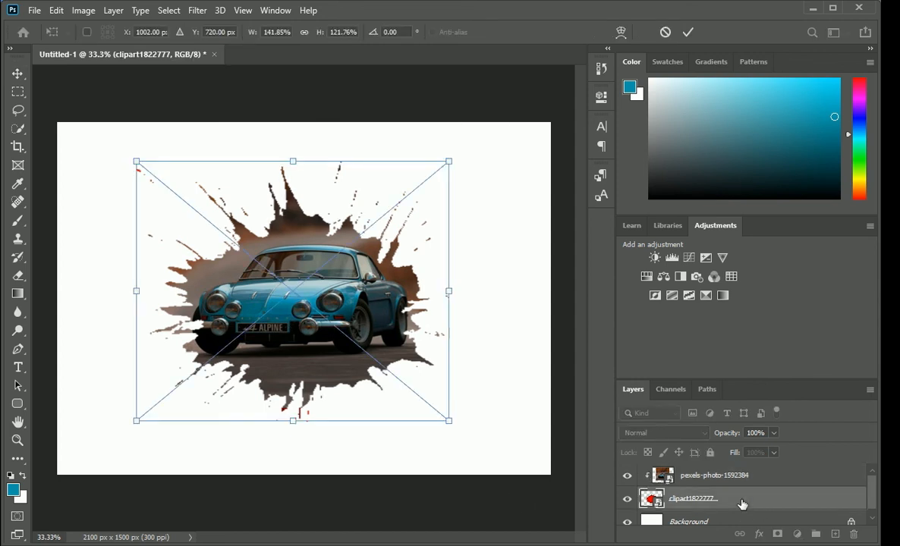
mouse_move(136, 420)
mouse_down()
mouse_move(109, 429)
mouse_move(123, 429)
mouse_up()
drag(450, 294, 458, 295)
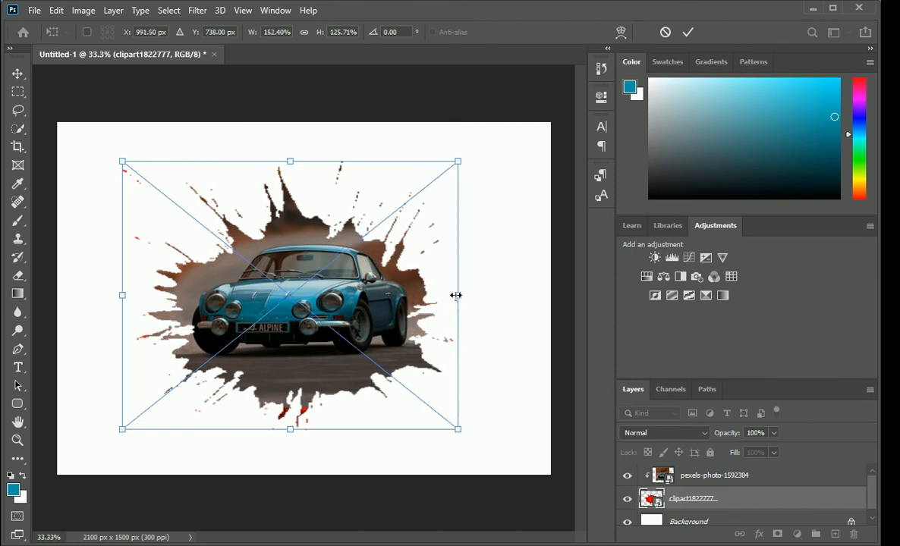
click(688, 32)
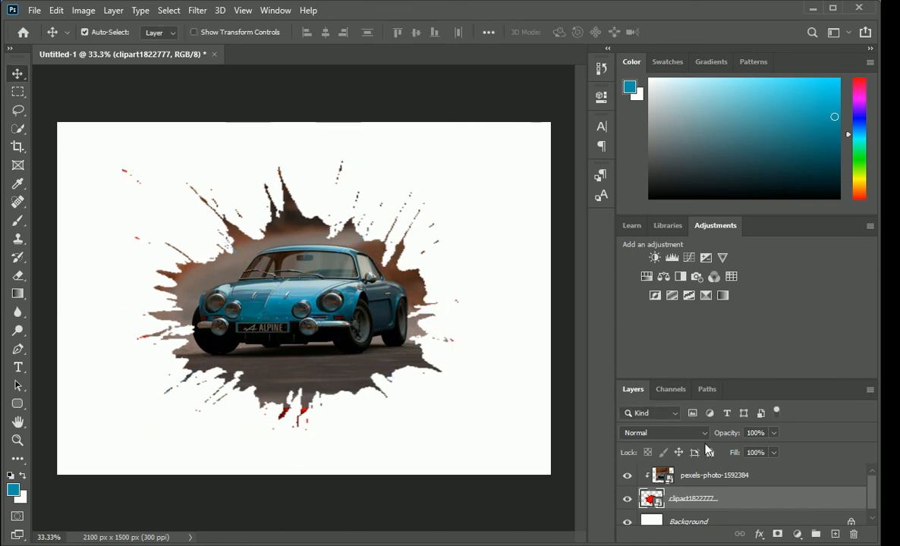
Move the clipped car photo slightly down within the splatter, to about X 1018.5 px and Y 652.5 px.
click(743, 476)
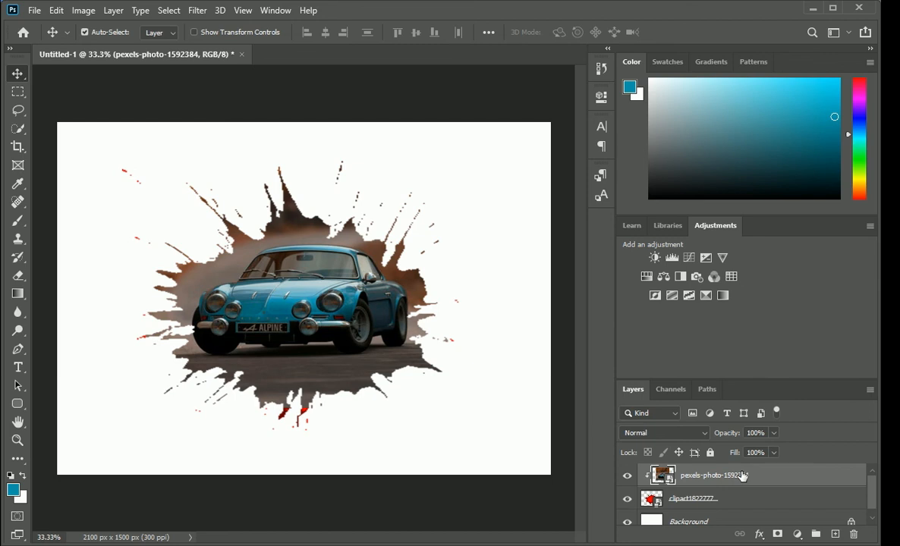
key(ctrl+t)
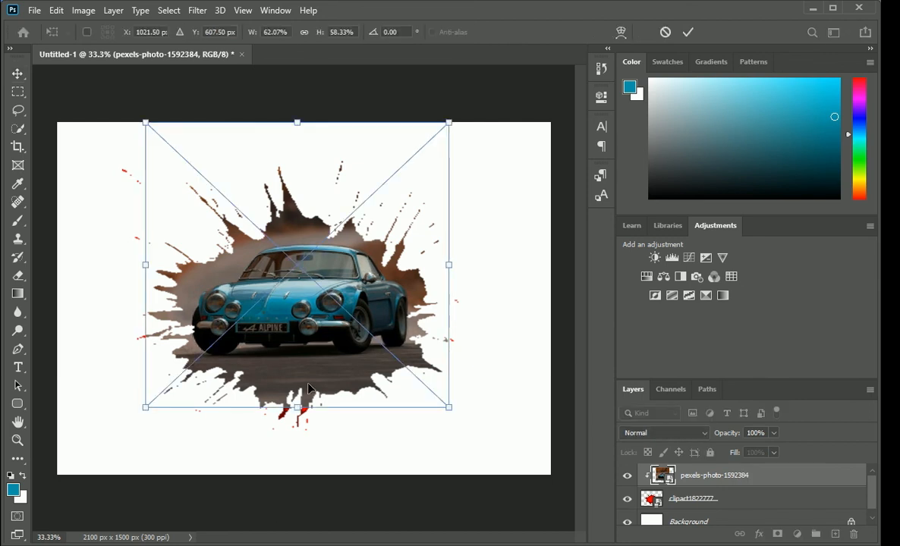
drag(307, 384, 310, 391)
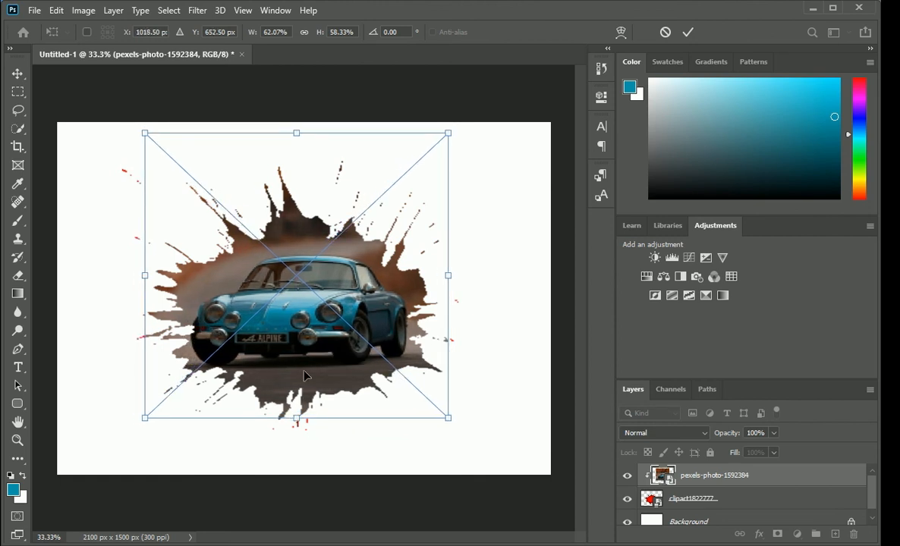
click(687, 31)
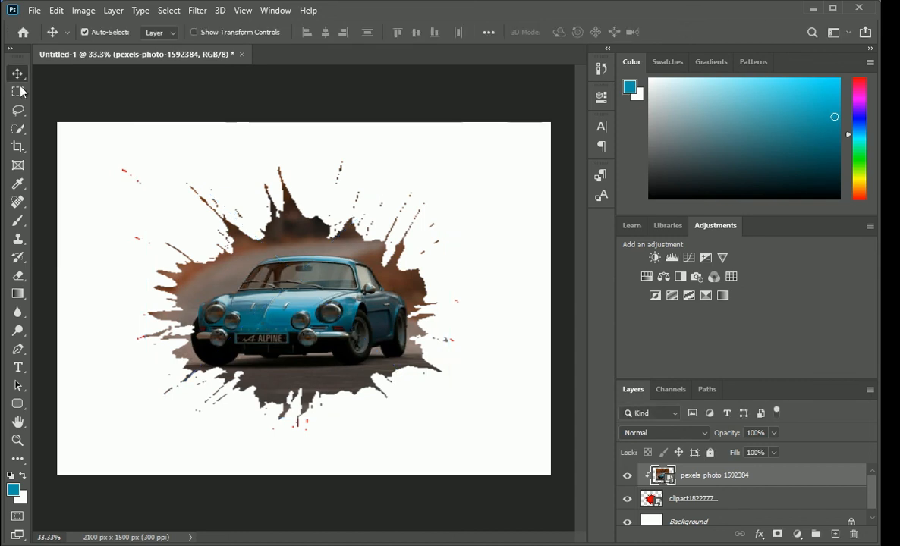
Start saving the document as a new file.
click(34, 10)
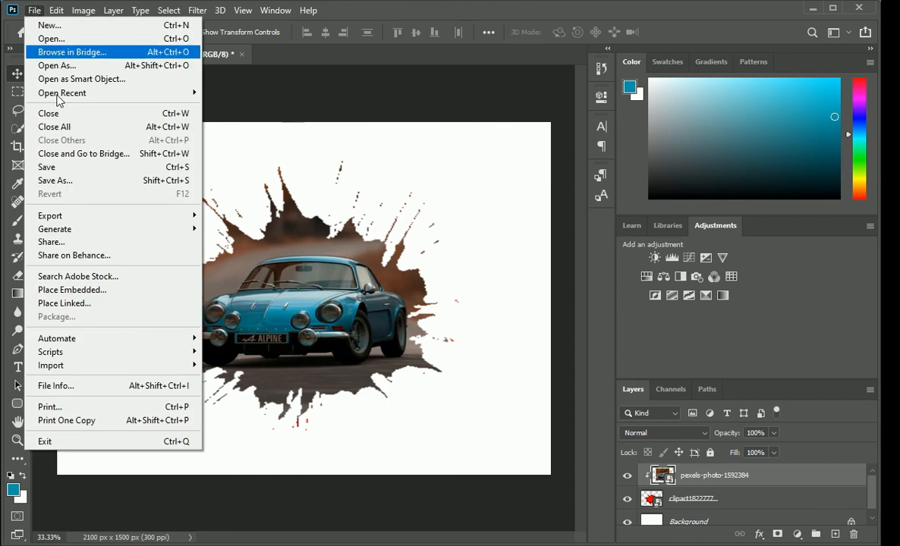
click(73, 182)
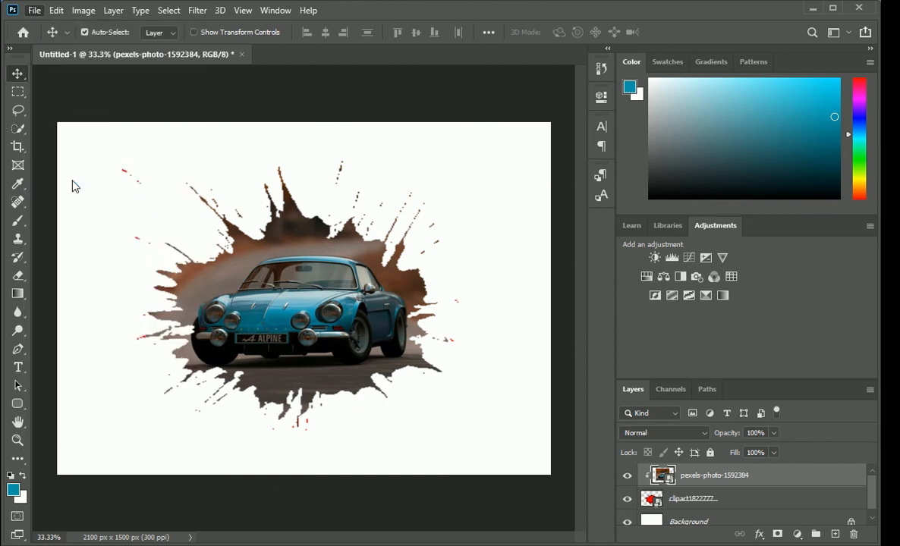